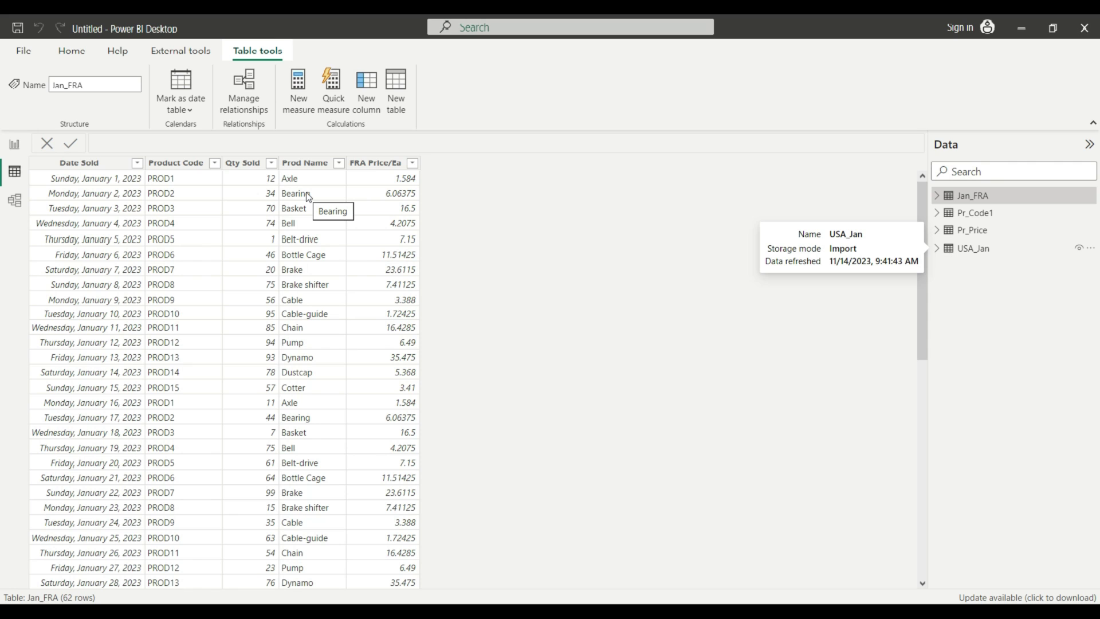
Step: Show the 15-row Pr_Code1 table and add an empty calculated column named Column
scroll(307, 196, down, 4)
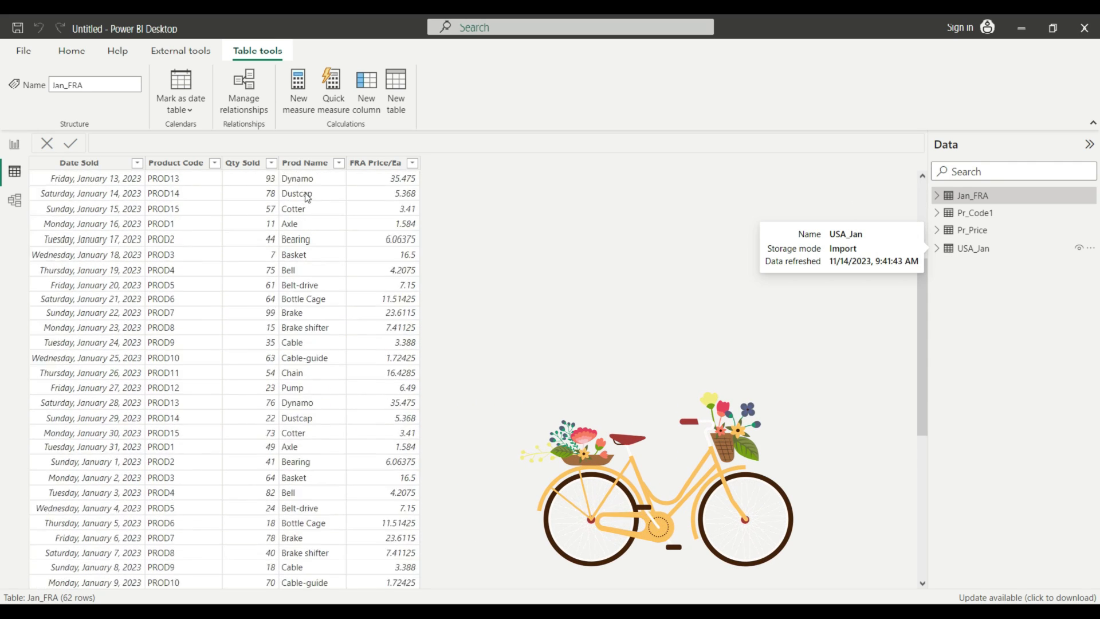
scroll(275, 206, up, 4)
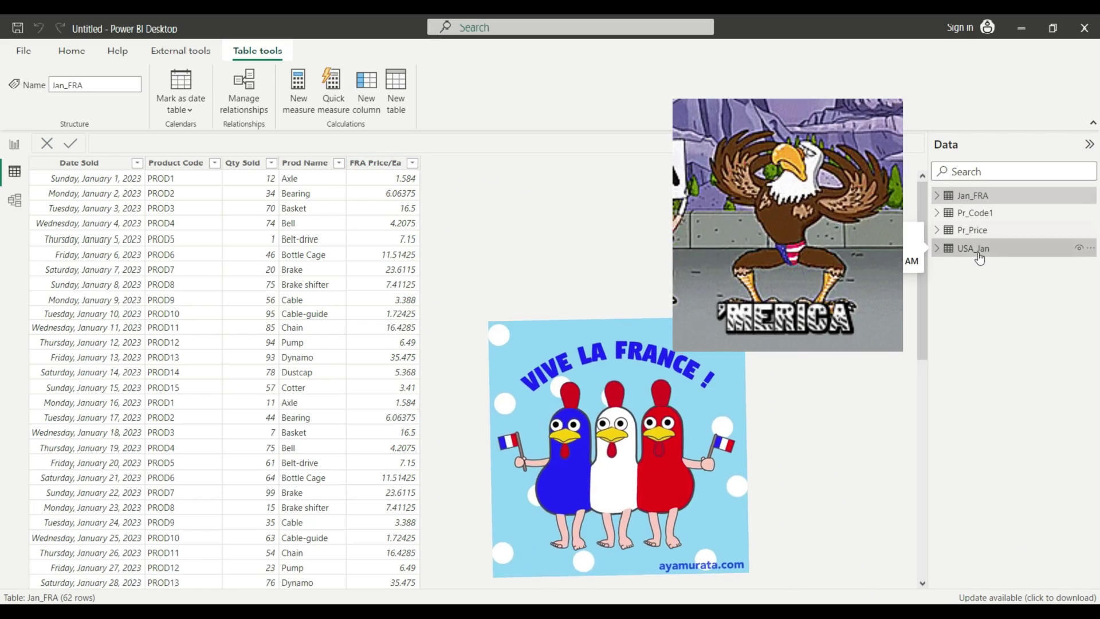
scroll(259, 214, down, 3)
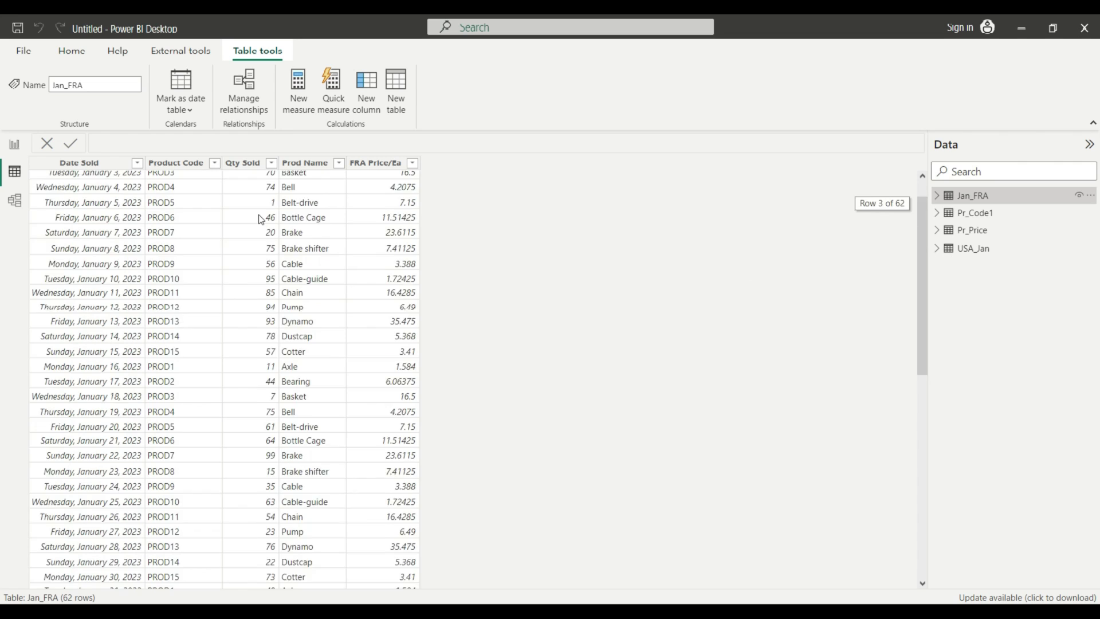
scroll(259, 214, up, 3)
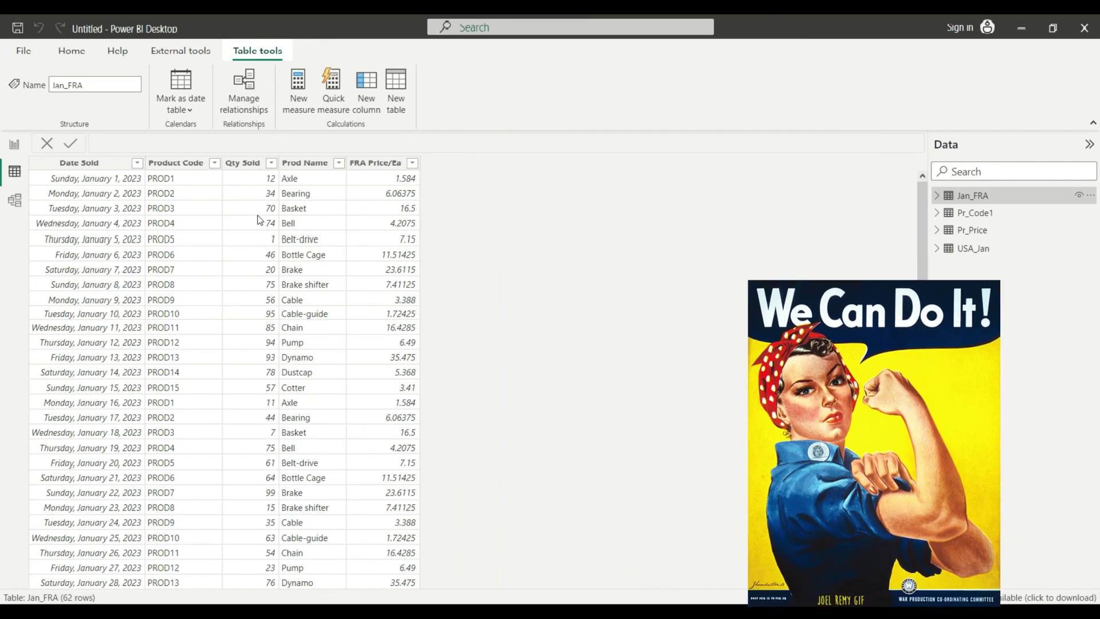
click(974, 216)
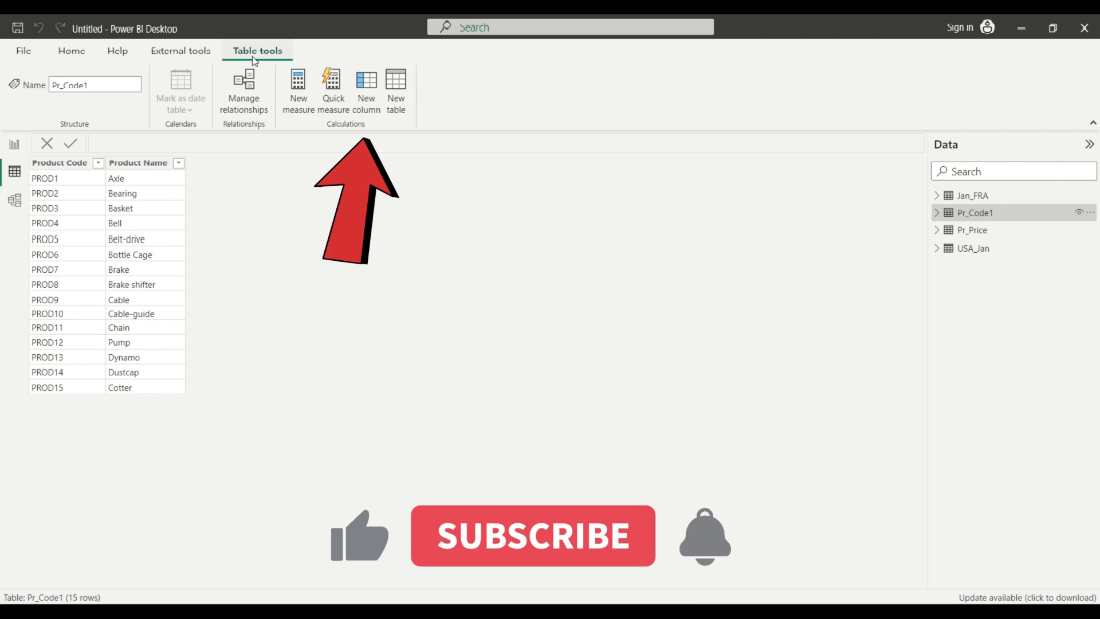
click(363, 100)
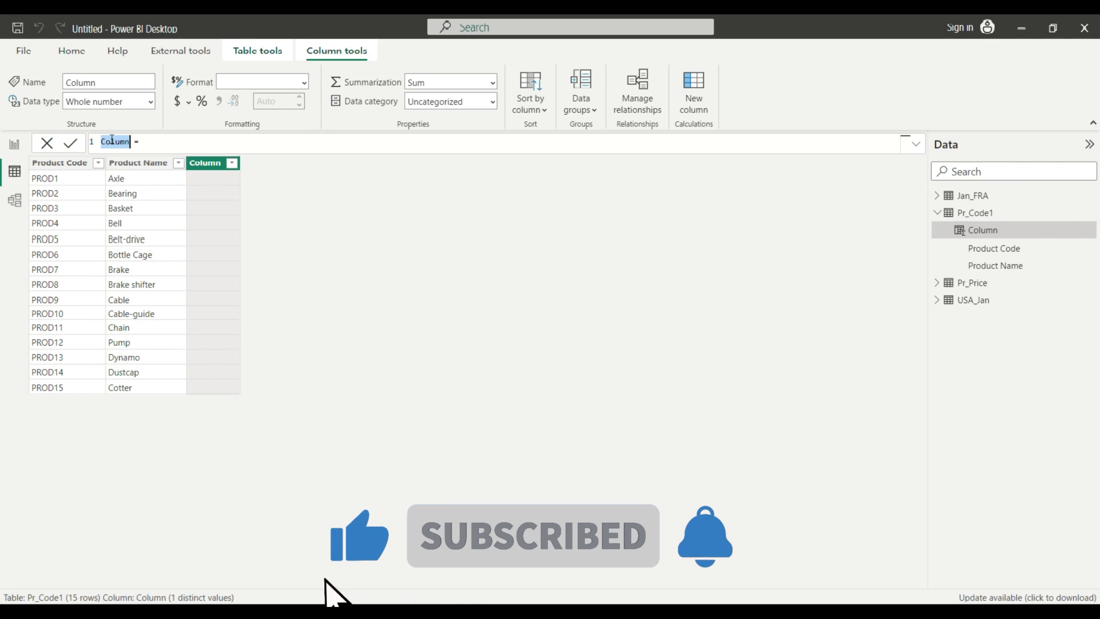
Step: Start the formula as USA Qty = CALCULATE(SUM(USA_Jan[Qty Sold]), using autocomplete for the column
text(USA Qty = )
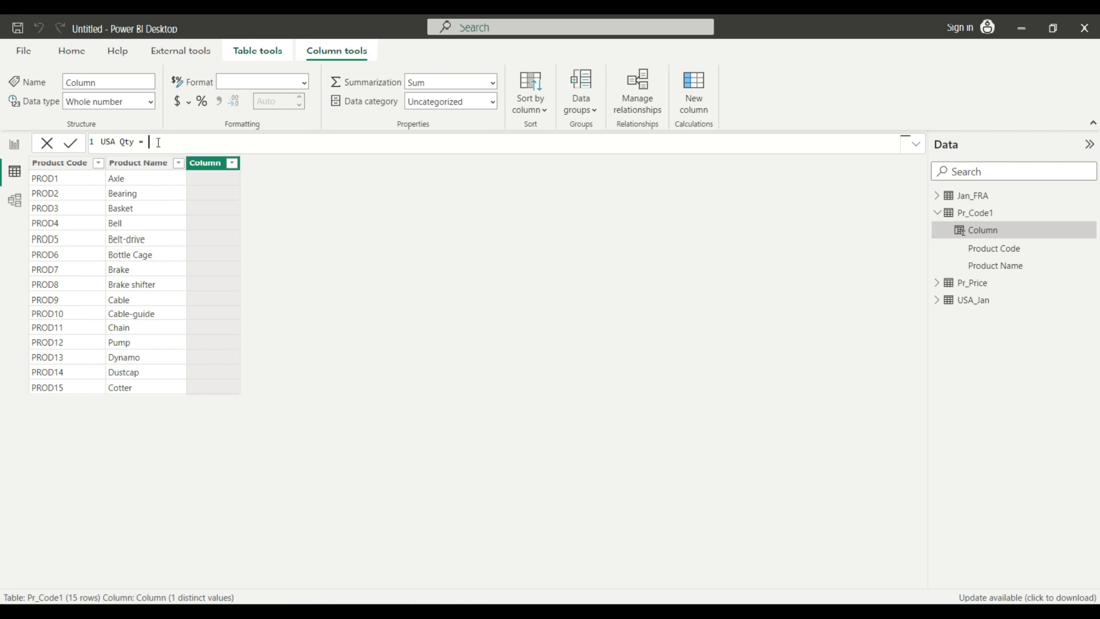
text(CALCUL)
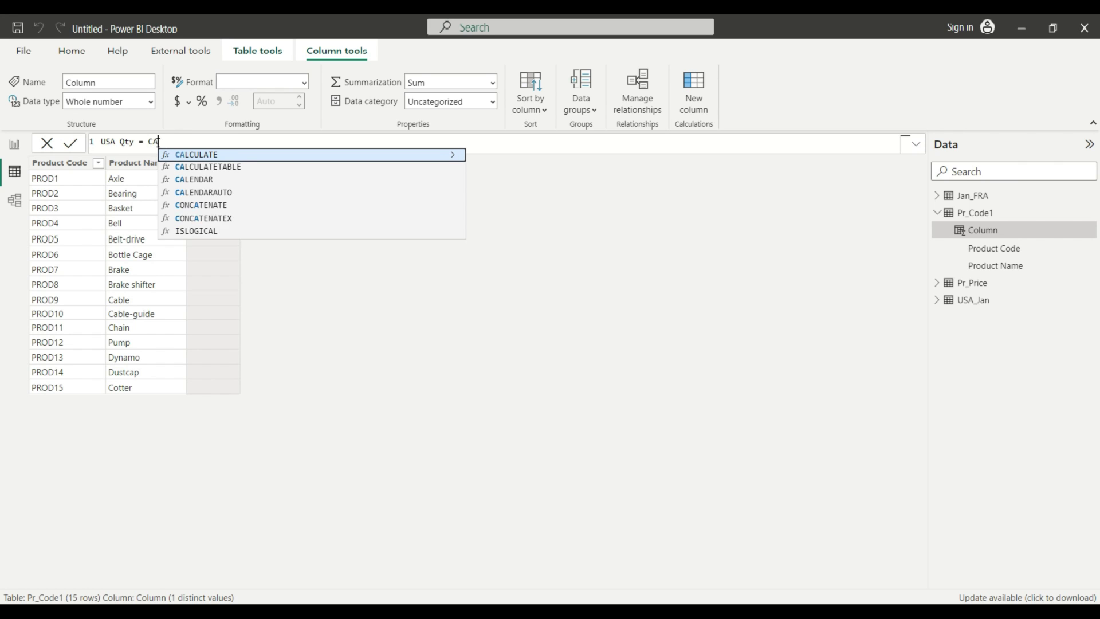
text(ATE(SUM()
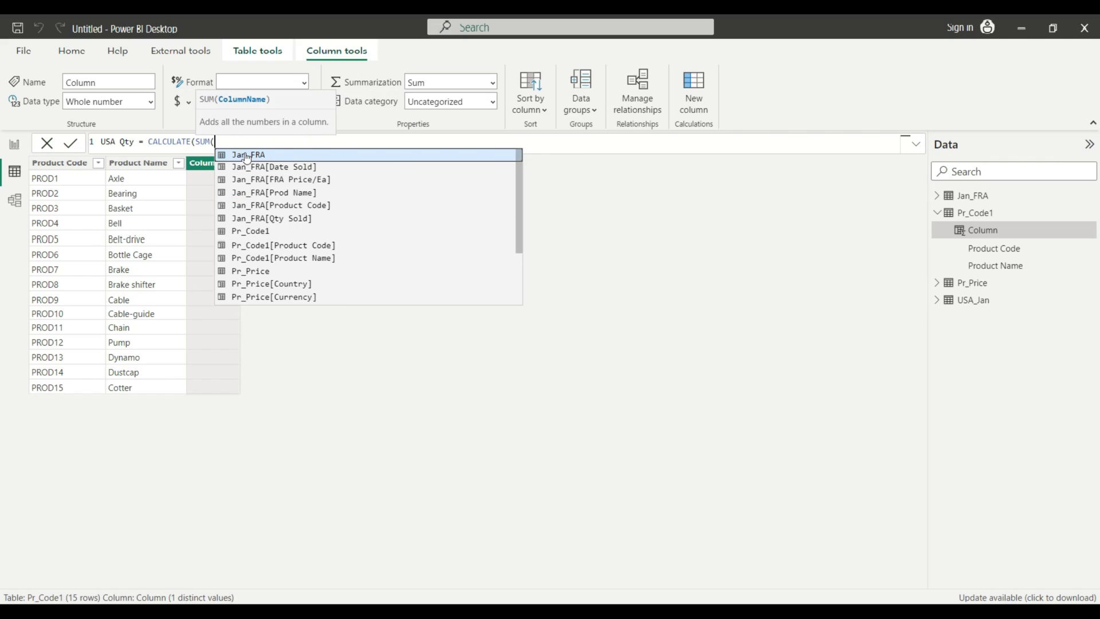
key(Escape)
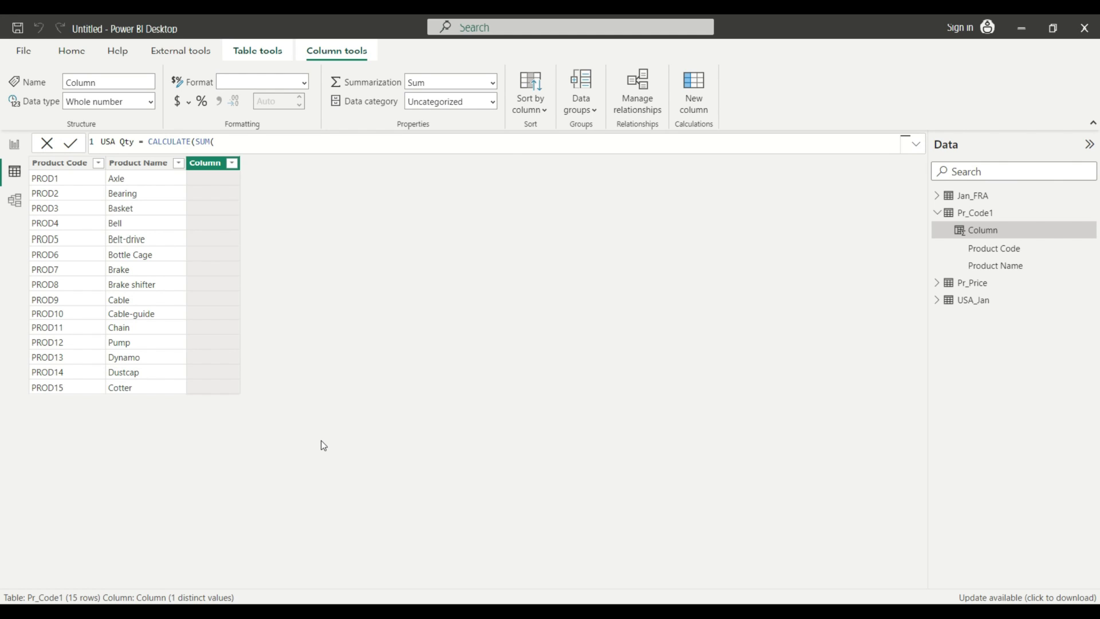
text(USA)
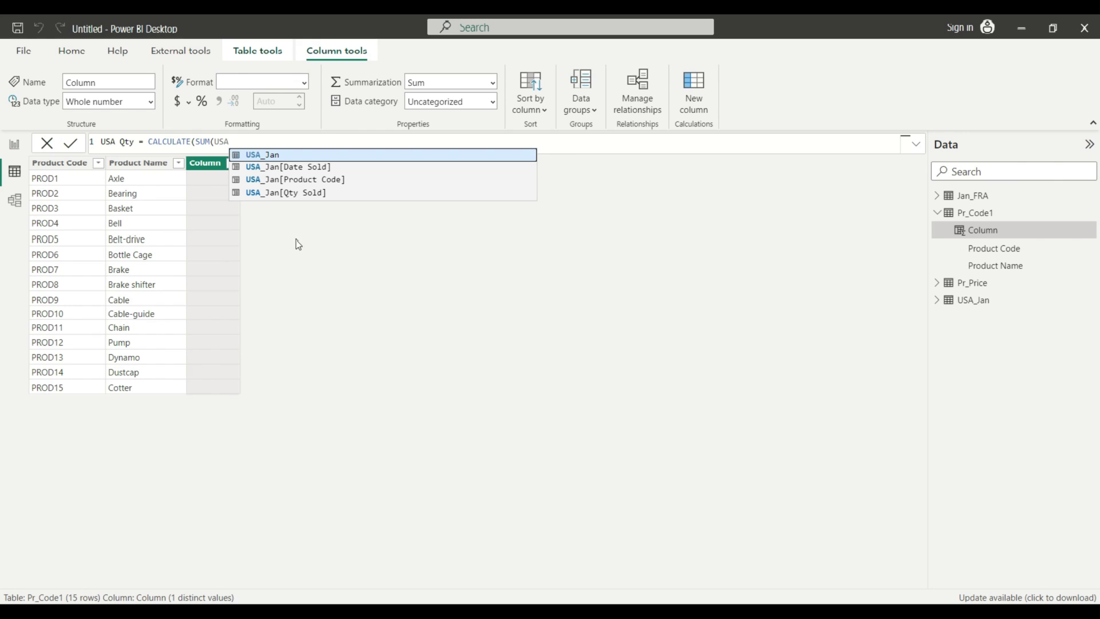
click(304, 196)
text())
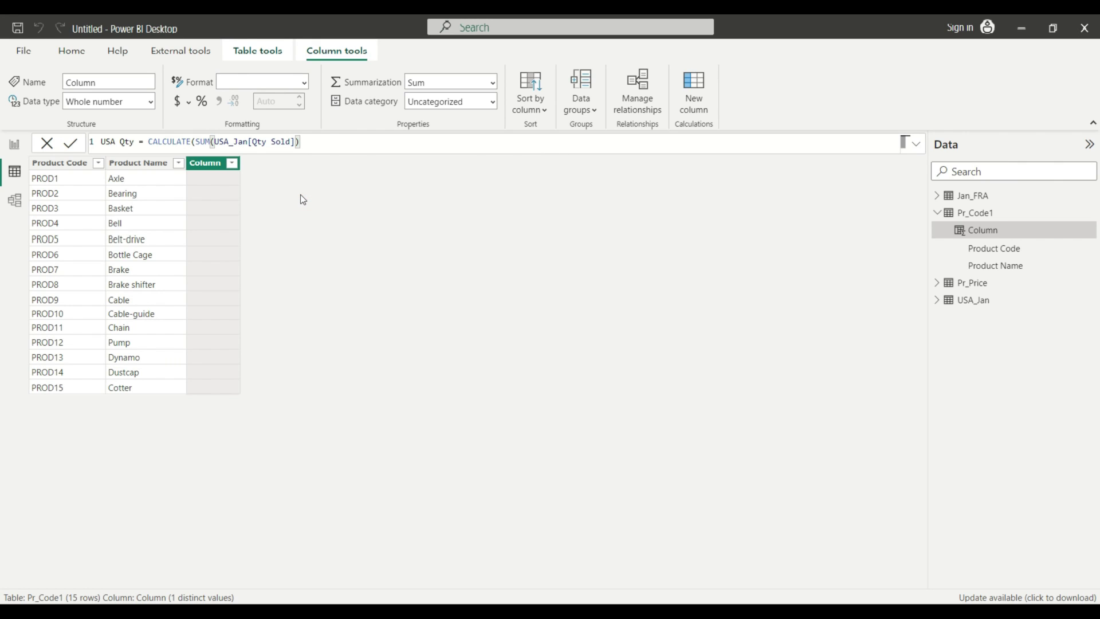
text(,)
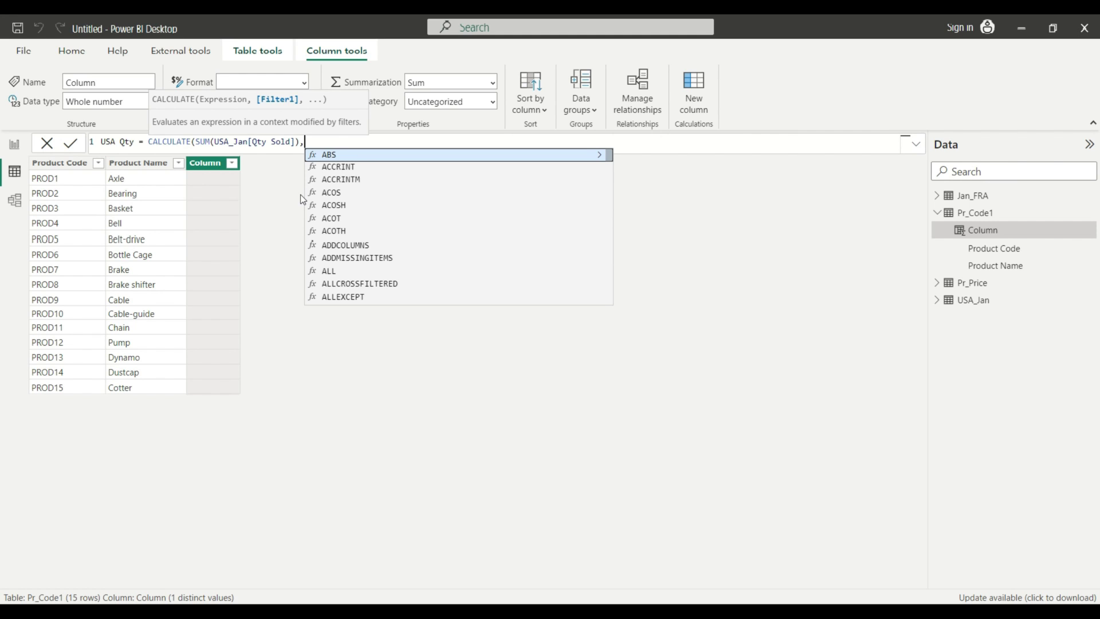
Step: Add FILTER(USA_Jan, USA_Jan[Product Code] = Pr_Code1[Product Code]) and close the CALCULATE
text(FILTER)
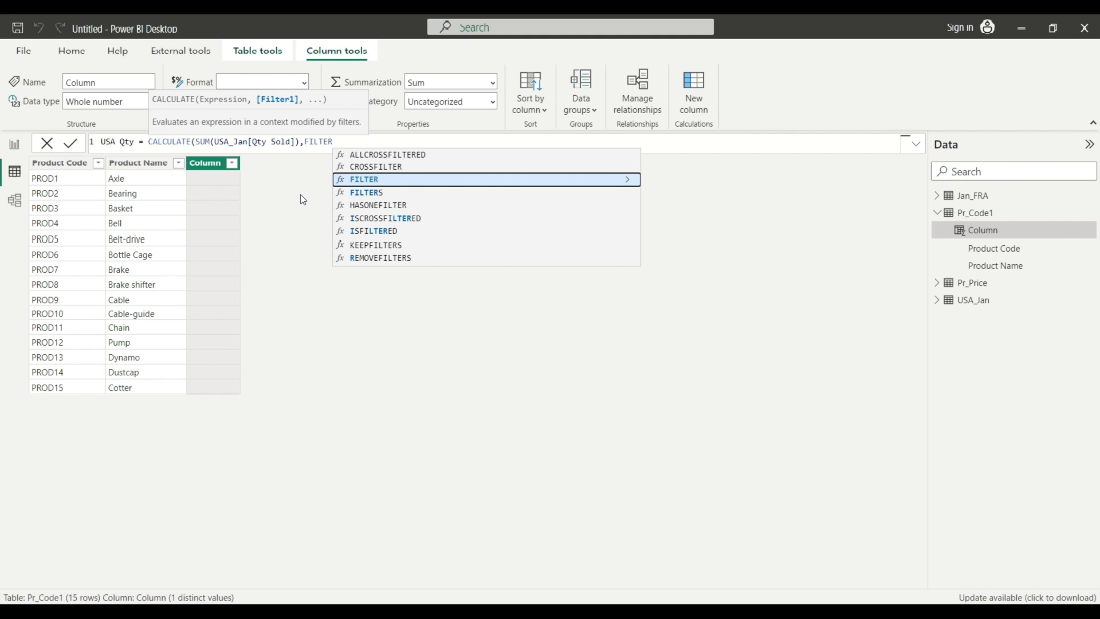
text(()
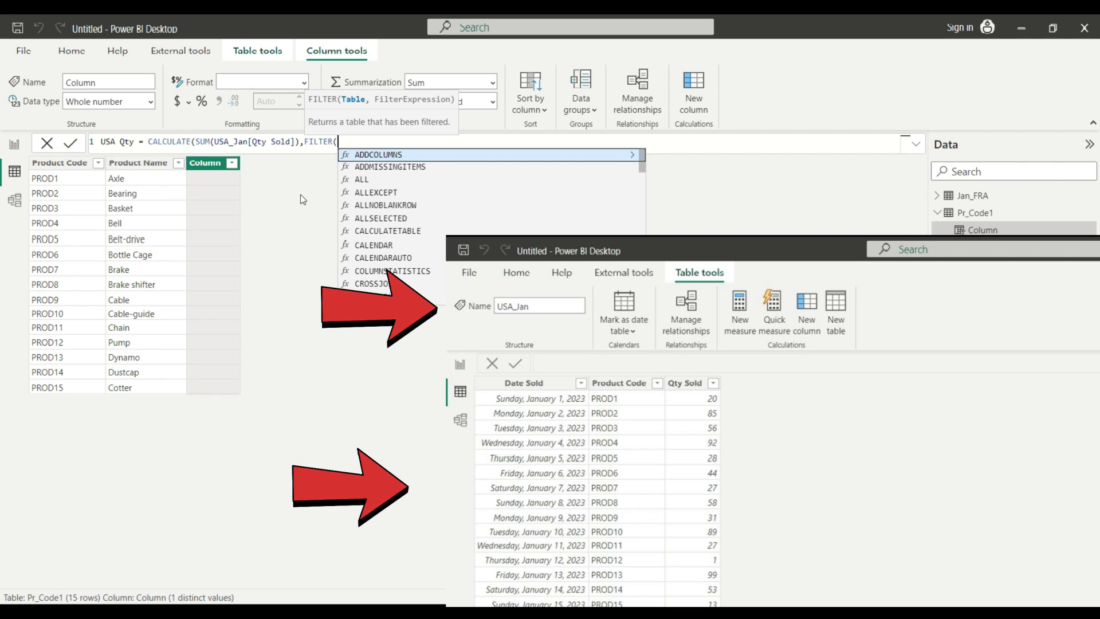
text(usa)
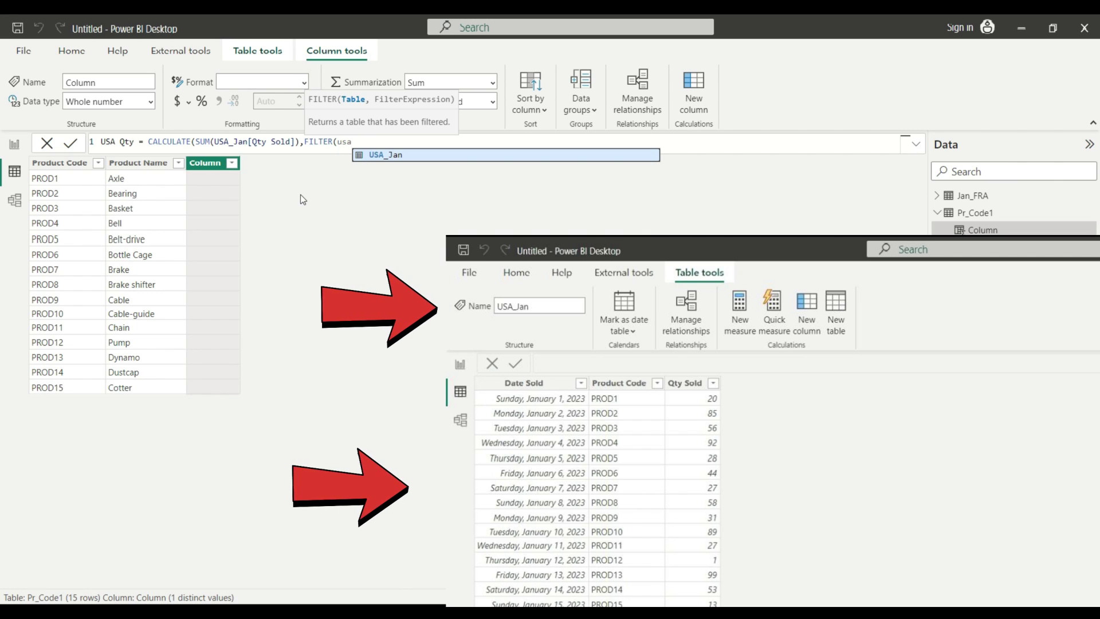
click(378, 155)
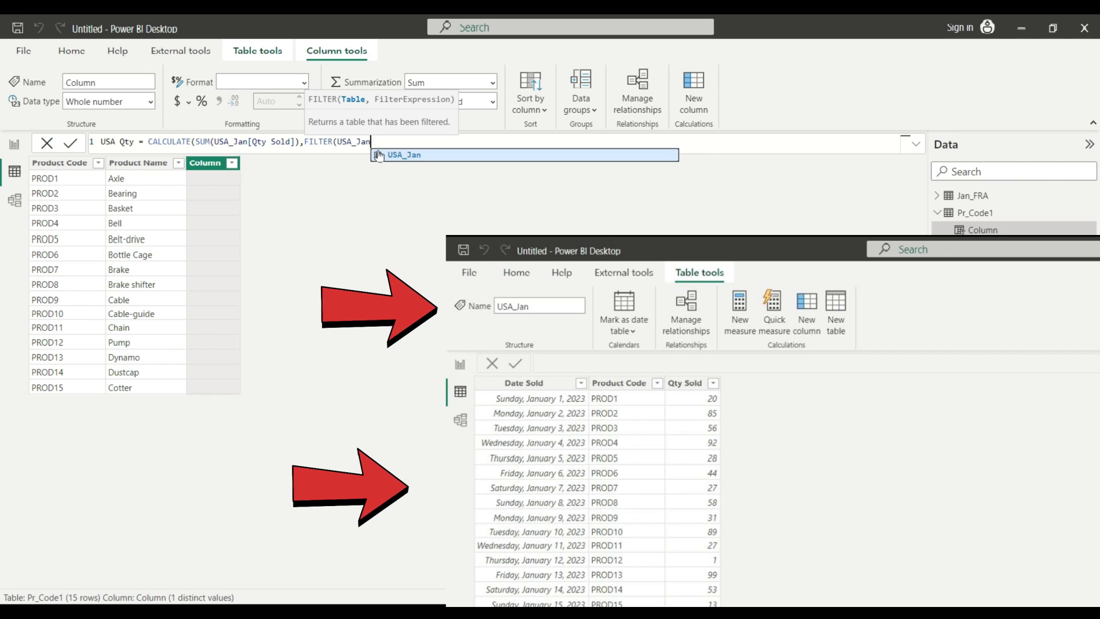
text(,)
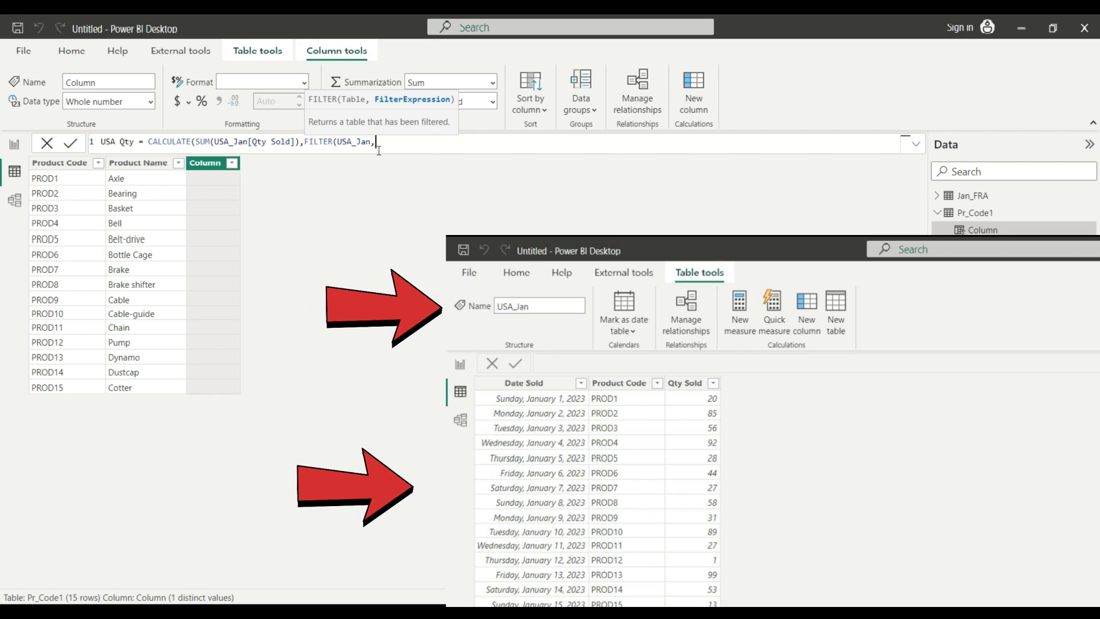
text(usa)
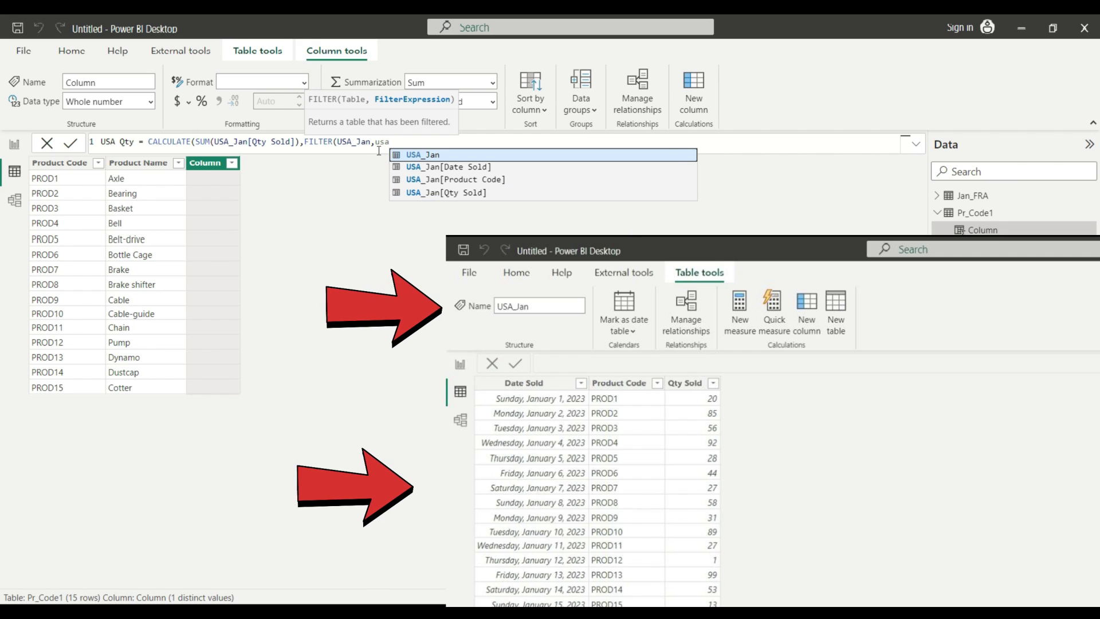
click(504, 179)
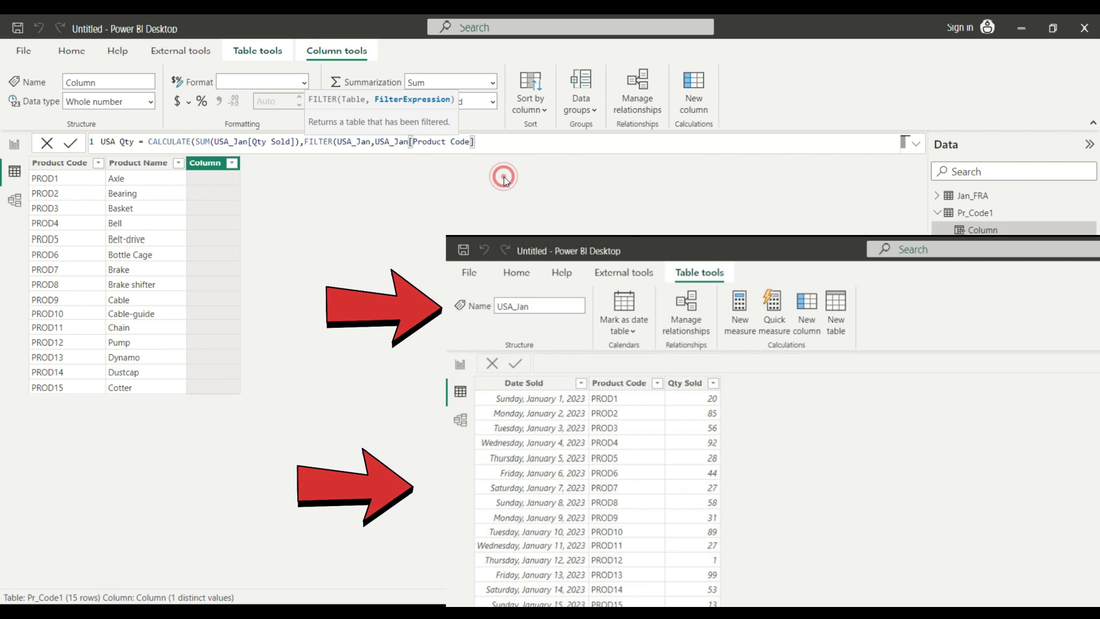
text(= )
text(produc)
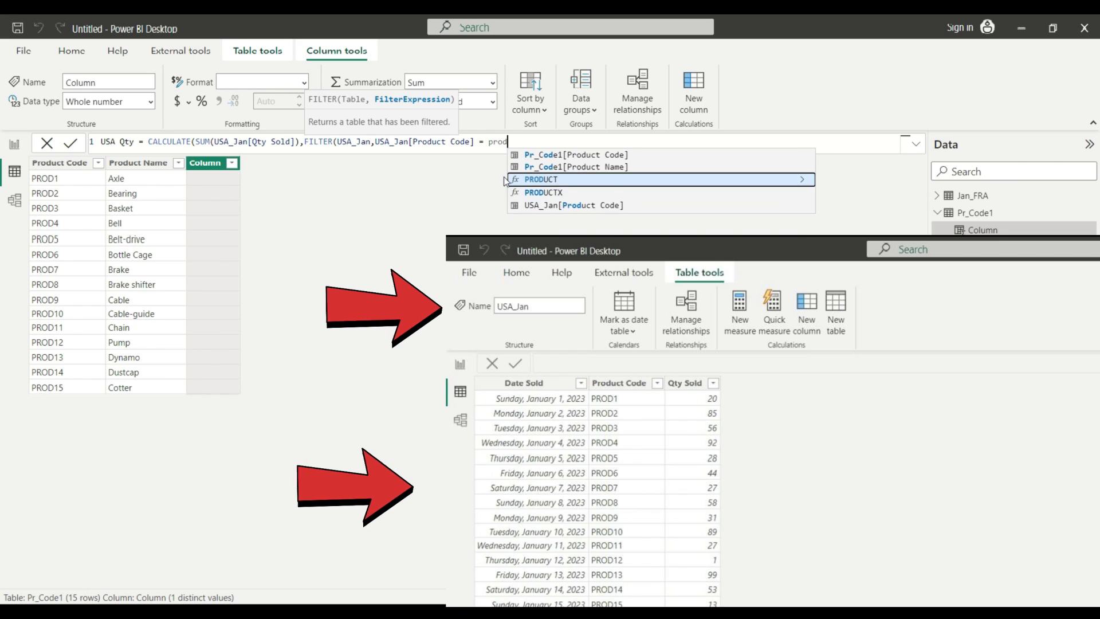
click(601, 155)
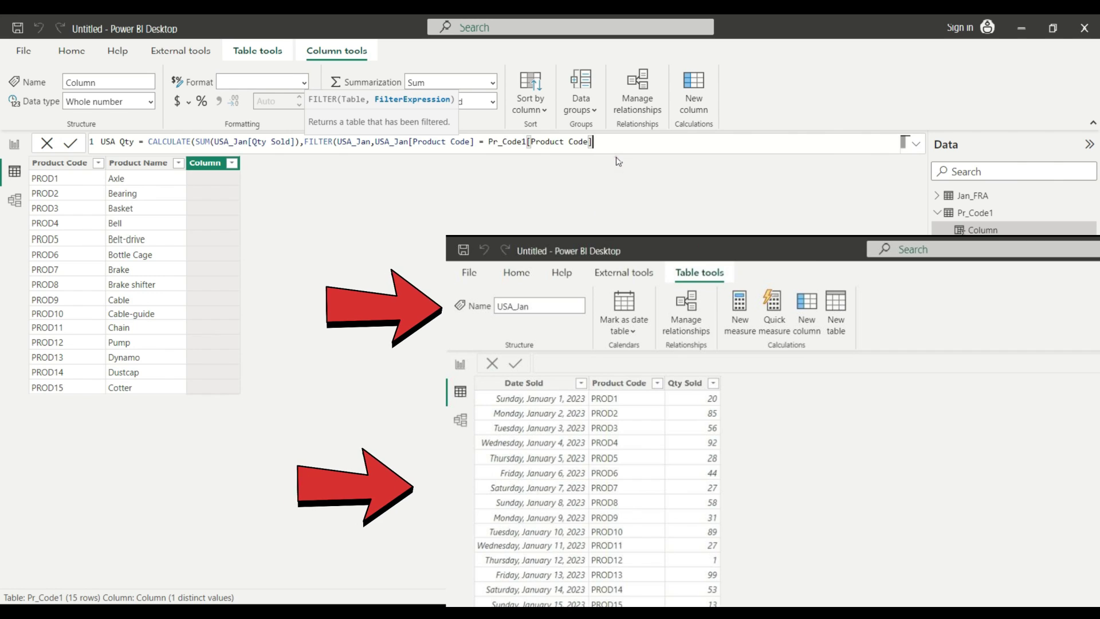
text())
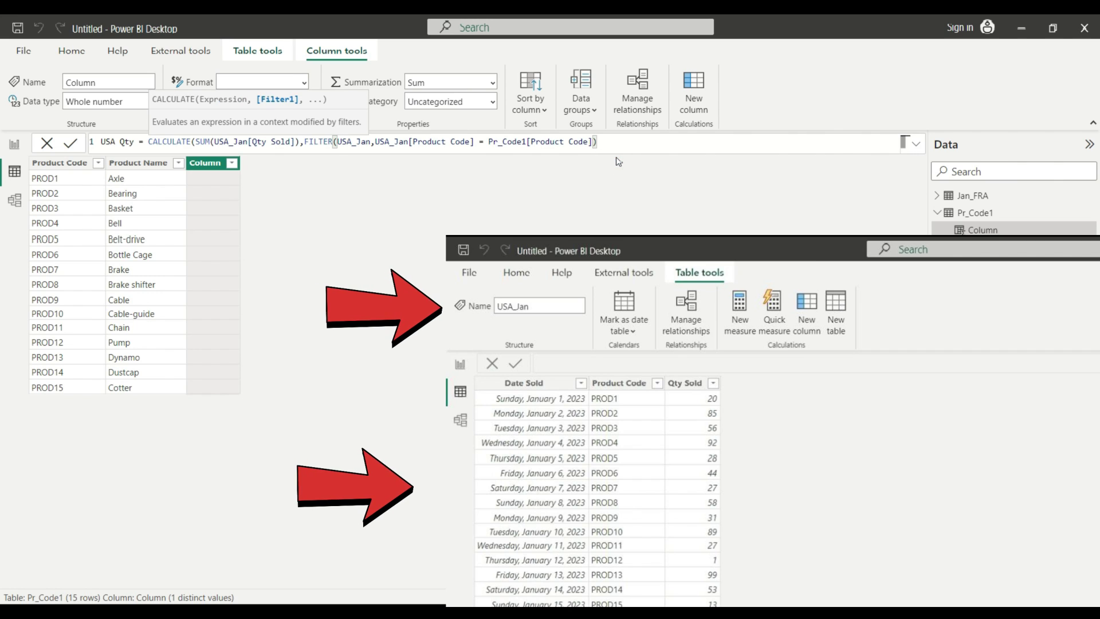
text())
key(Return)
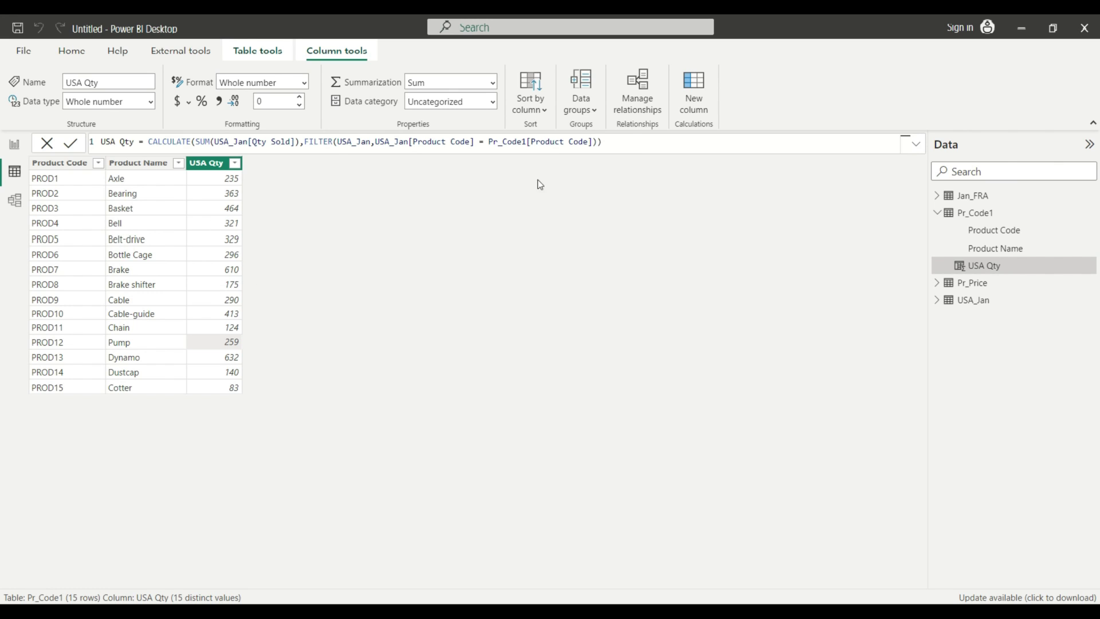
Step: Extend the FILTER condition with && USA_Jan[Qty Sold] > 50 and commit the formula
click(915, 144)
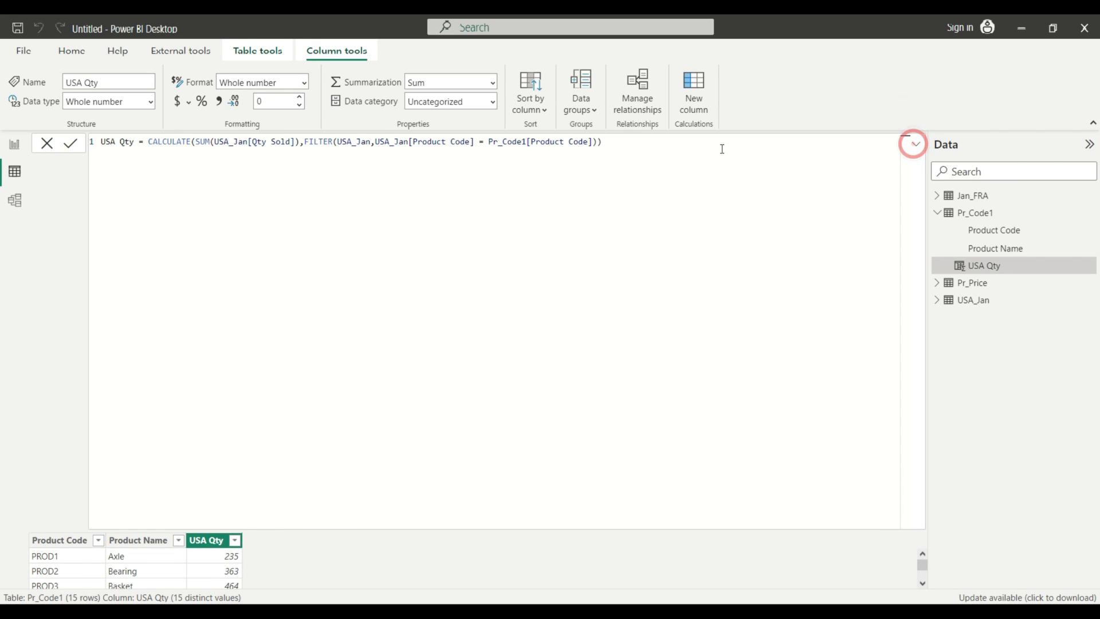
click(682, 141)
key(BackSpace)
key(BackSpace)
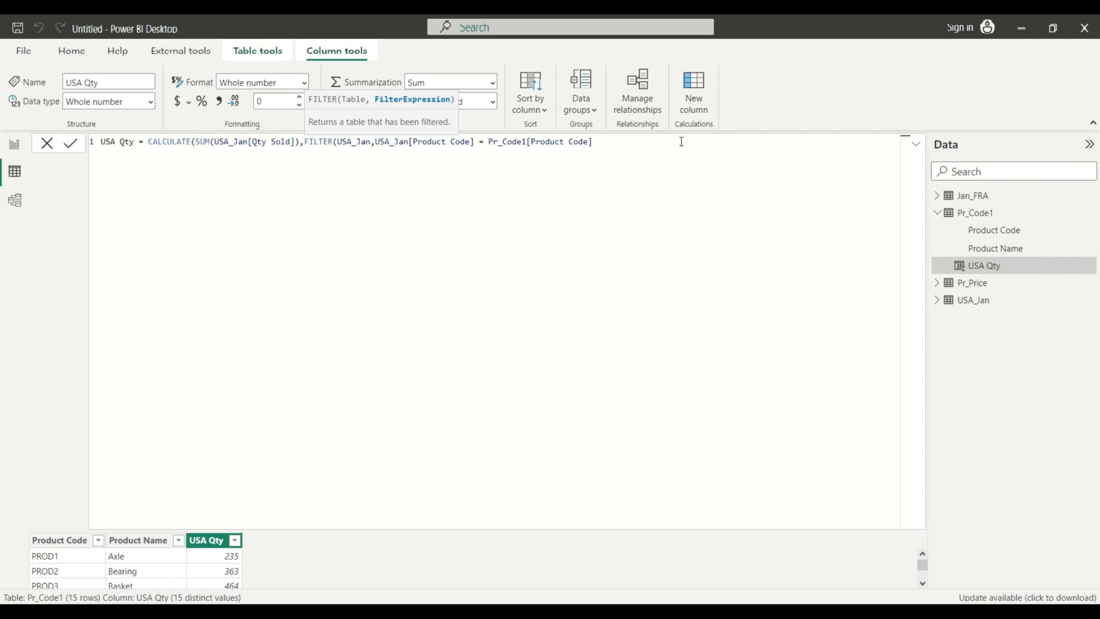
text(&&)
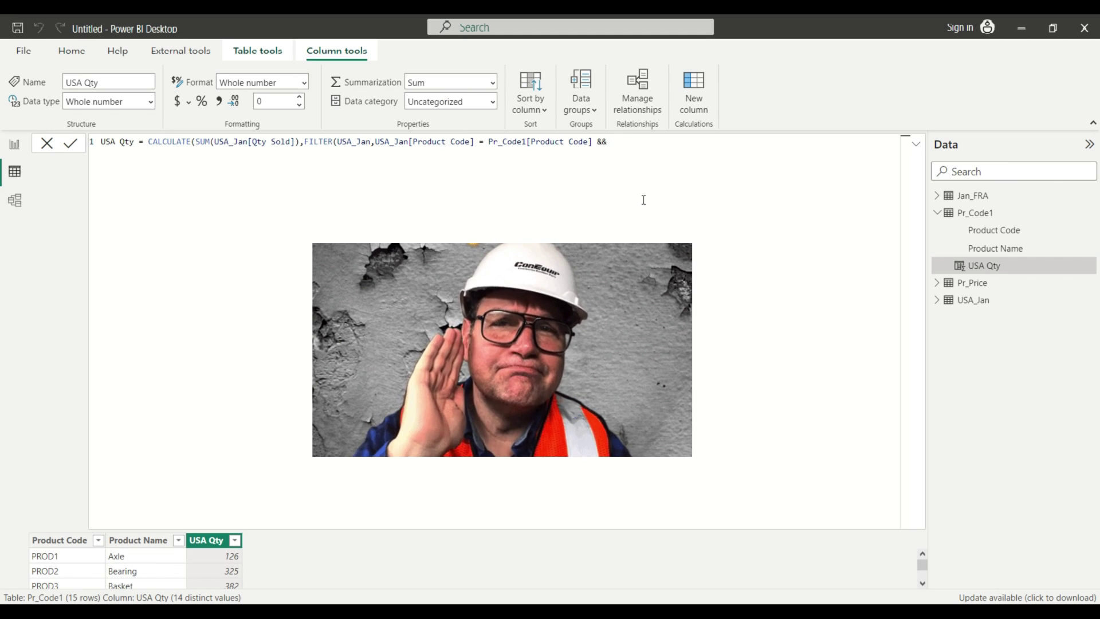
text(usa)
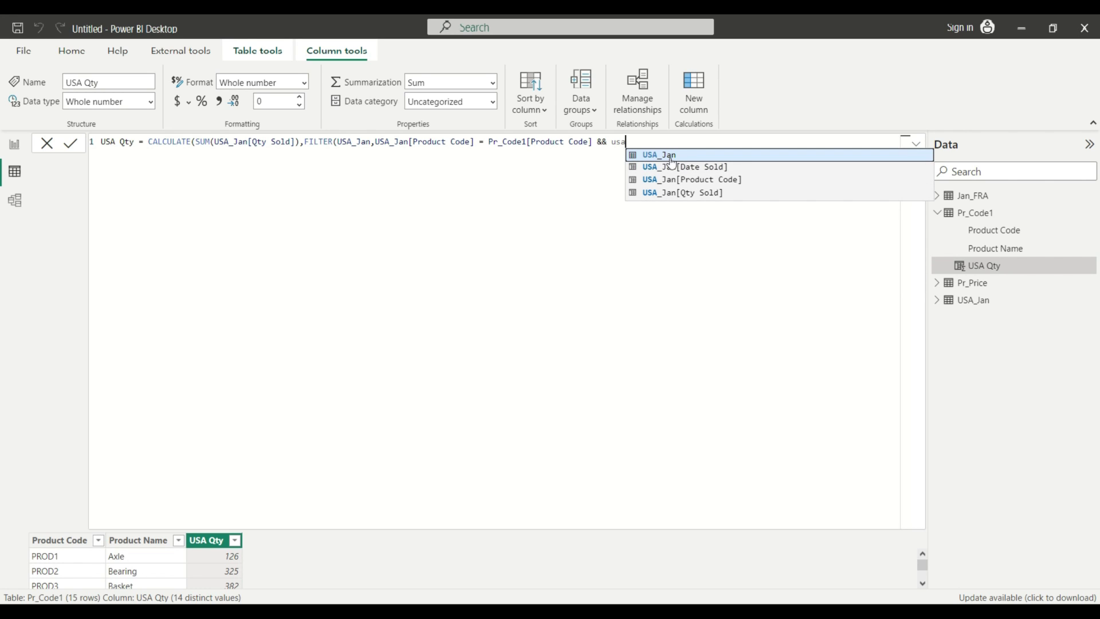
click(668, 194)
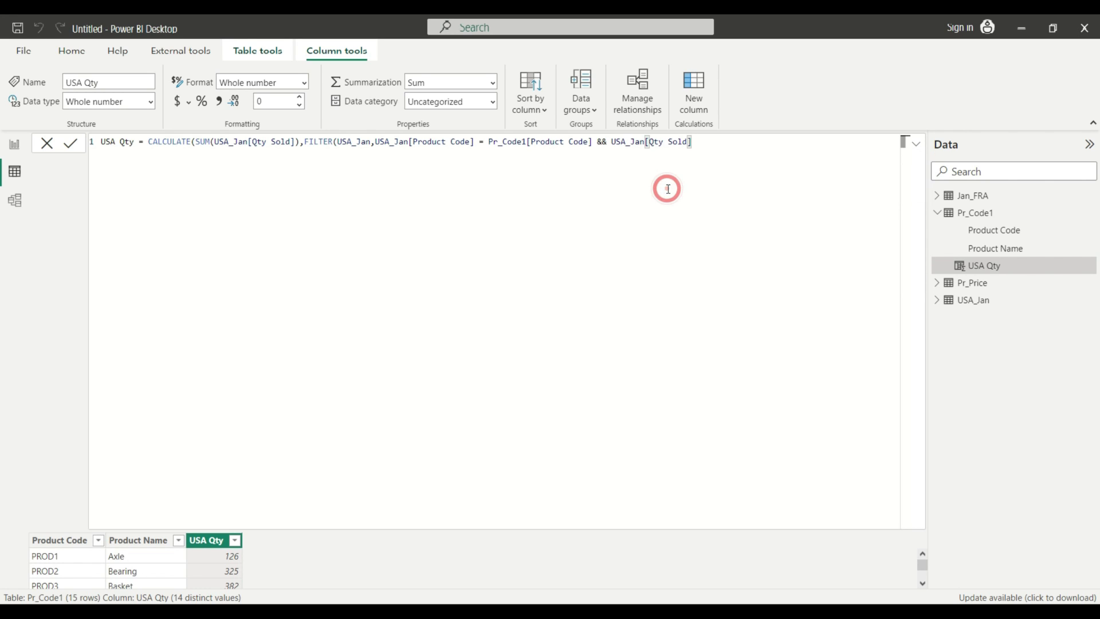
text(> 50 )))
click(915, 147)
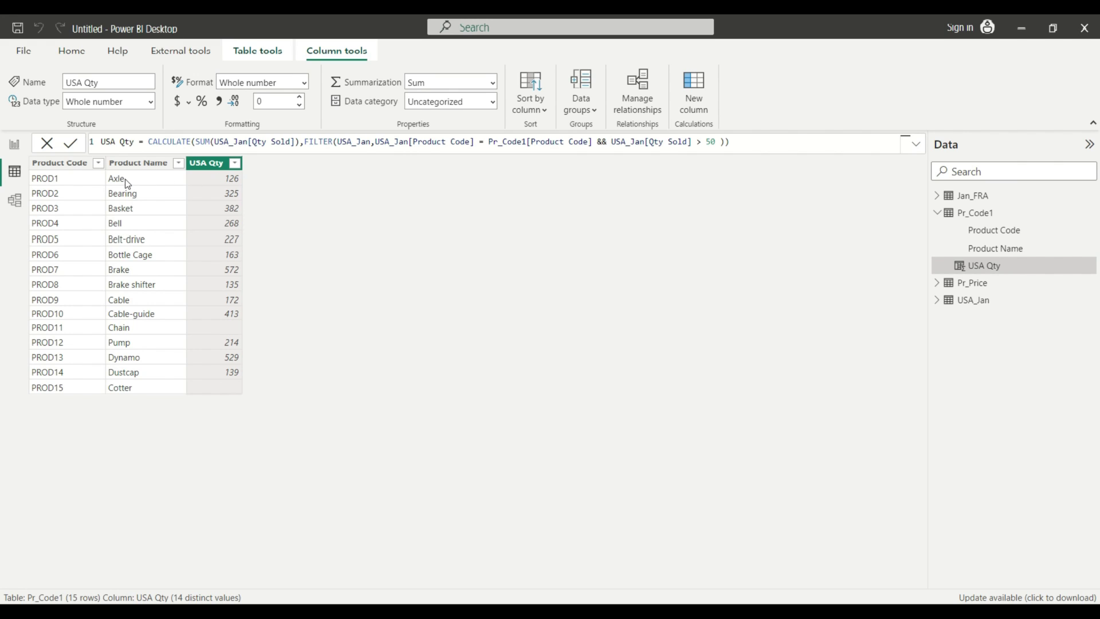
Step: In the USA_Jan table, filter Product Code to show only PROD1
click(985, 301)
click(214, 163)
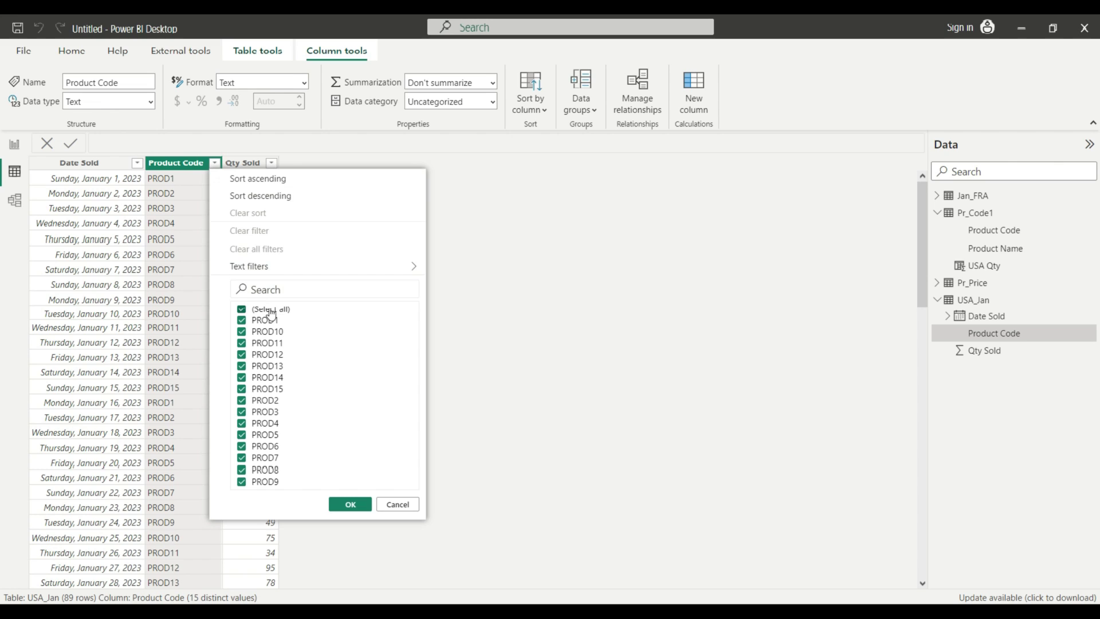
click(266, 309)
click(268, 320)
click(350, 504)
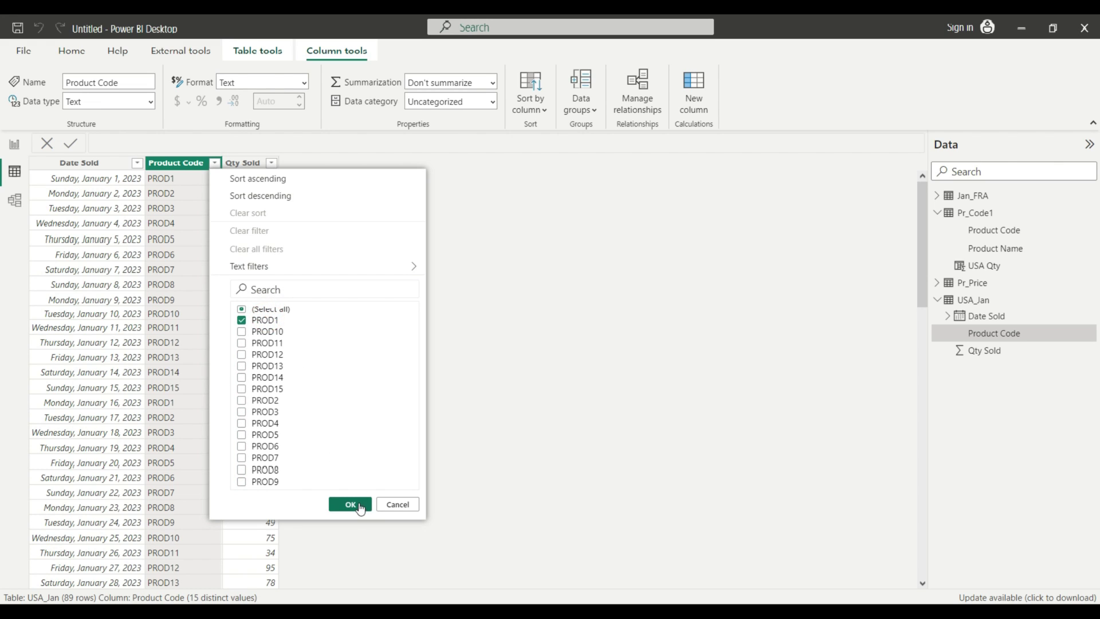
Step: Filter Qty Sold to values greater than 50, leaving 57 and 69
click(270, 163)
mouse_move(331, 267)
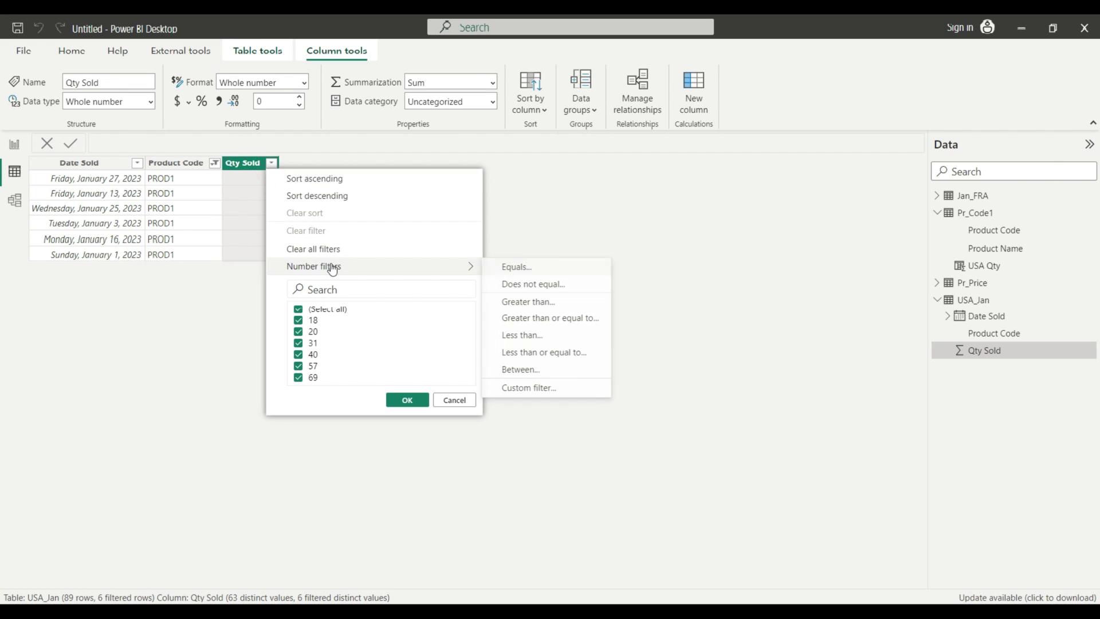
click(551, 303)
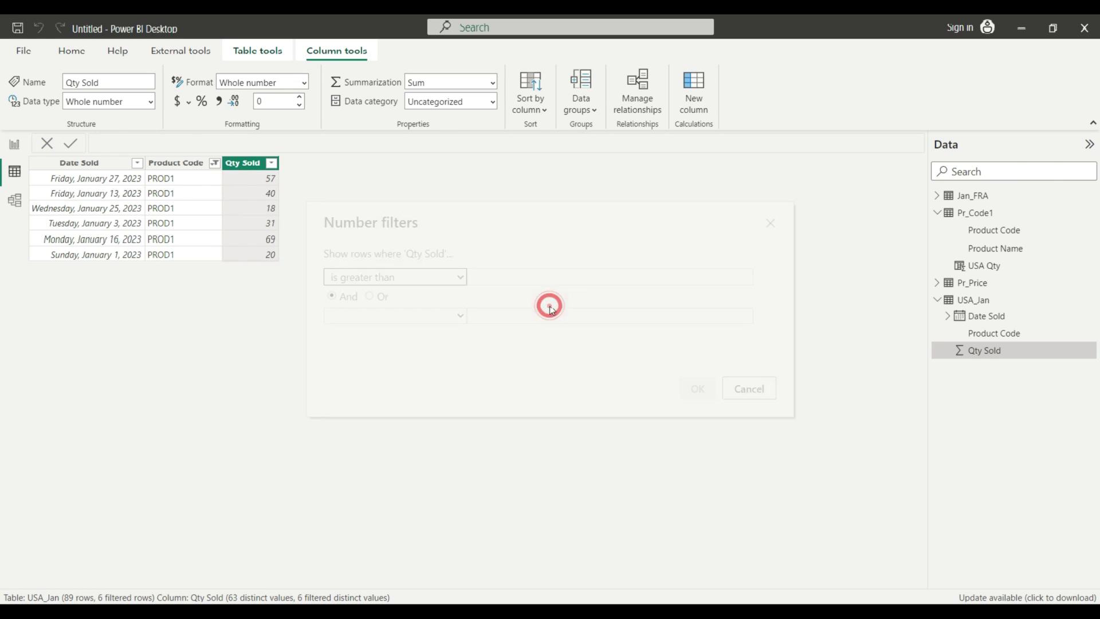
text(50)
click(697, 389)
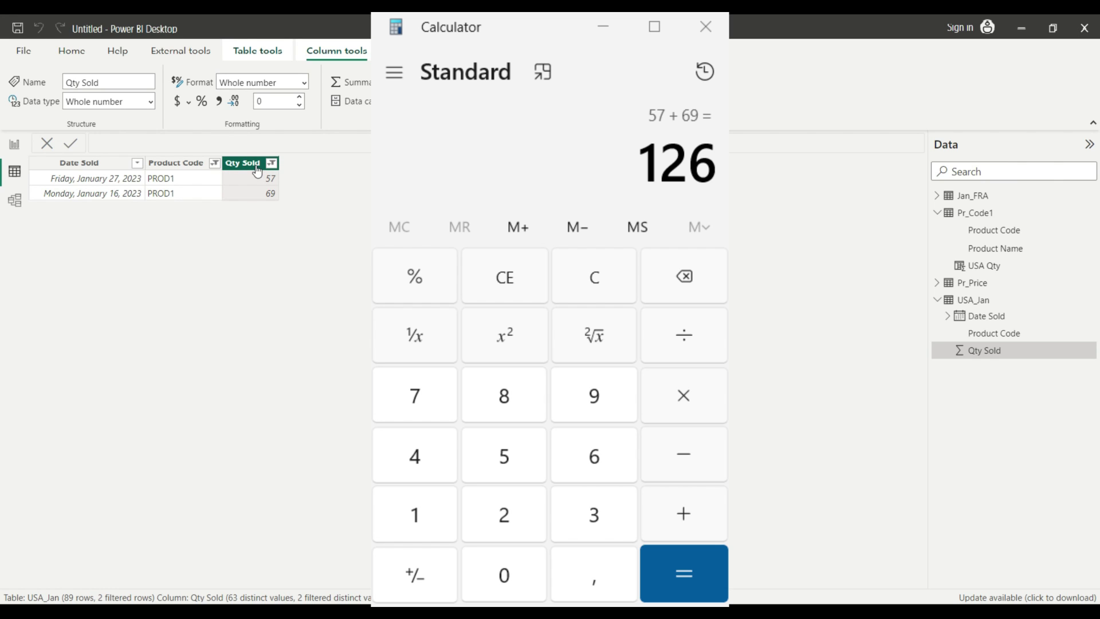
click(255, 166)
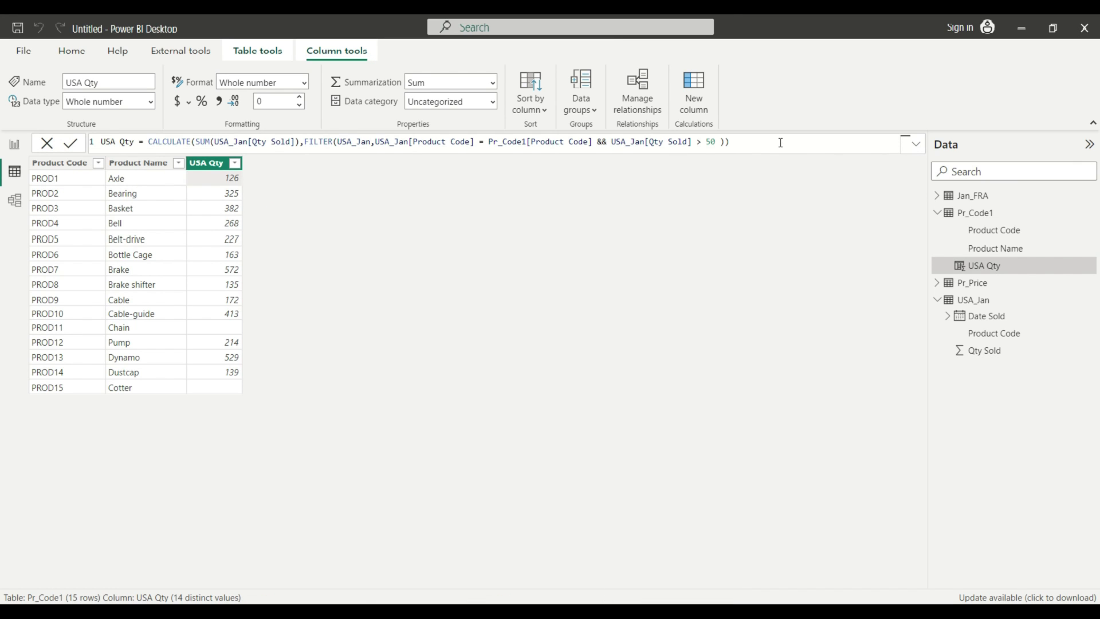
Step: Select the whole USA Qty DAX formula in the formula bar
drag(782, 143, 263, 135)
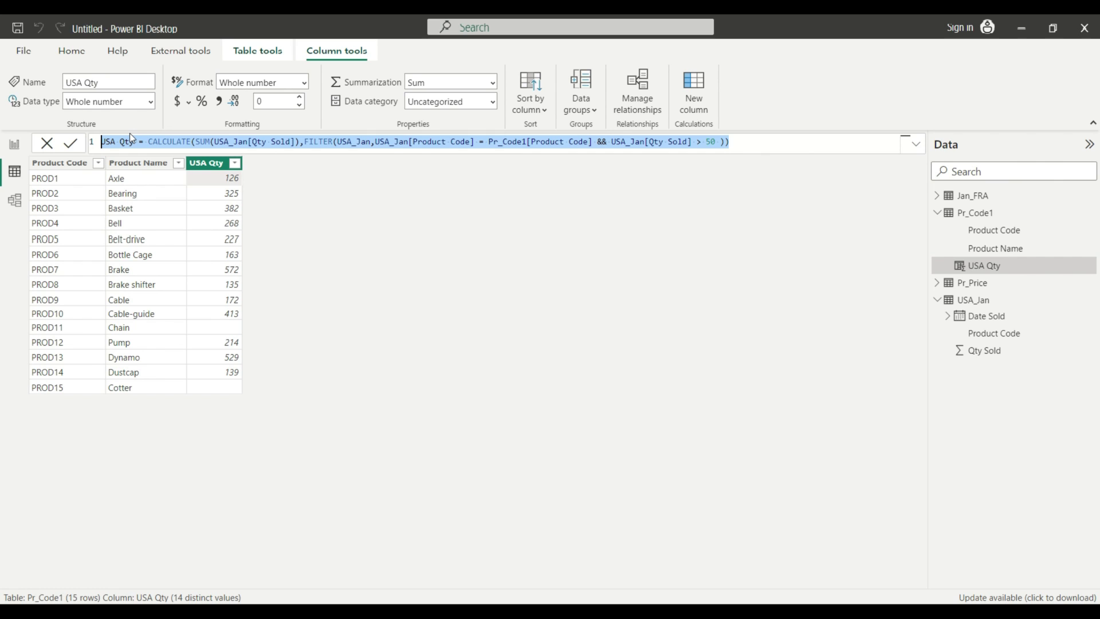